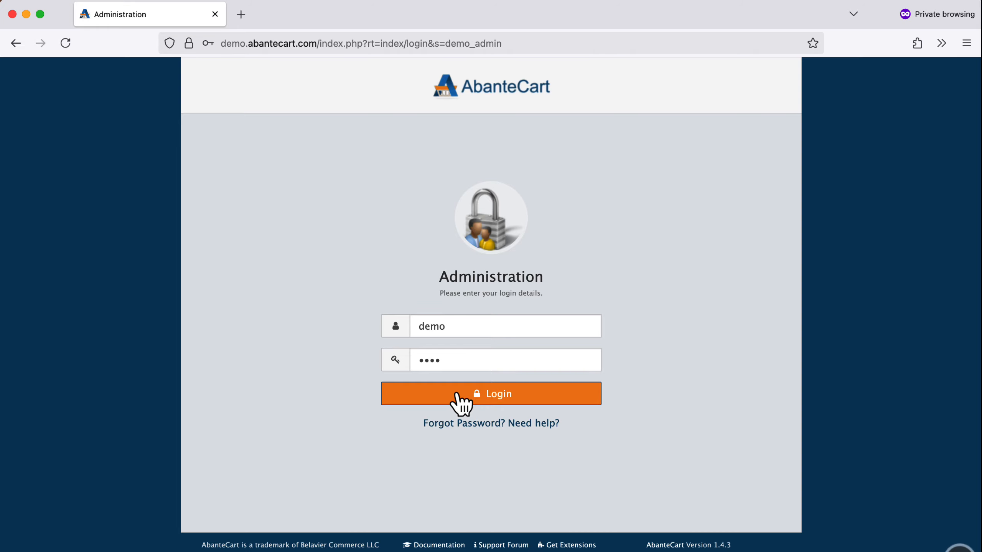
Log in to the store administration with the prefilled credentials and start a new content page in the content manager
left_click(456, 395)
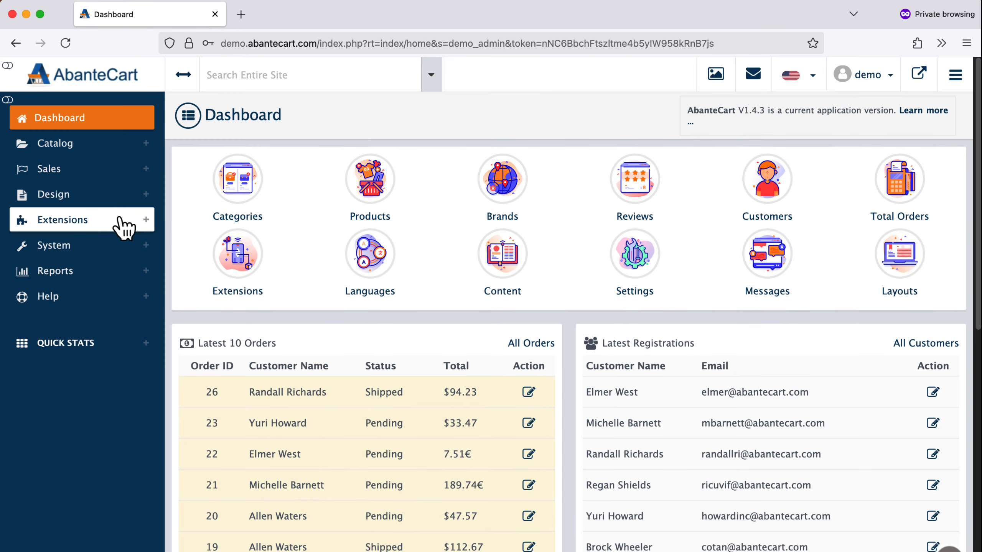
left_click(123, 208)
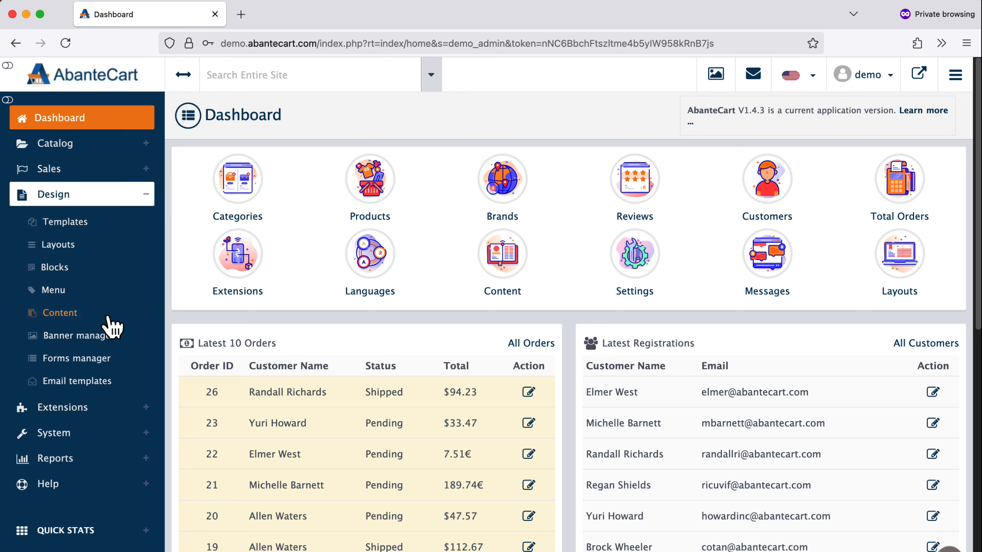
left_click(110, 324)
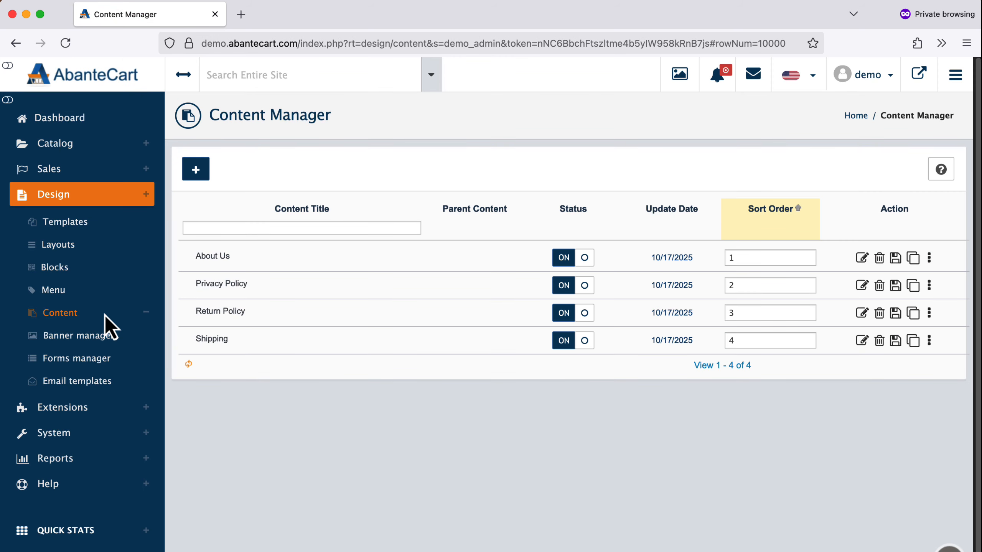
left_click(207, 175)
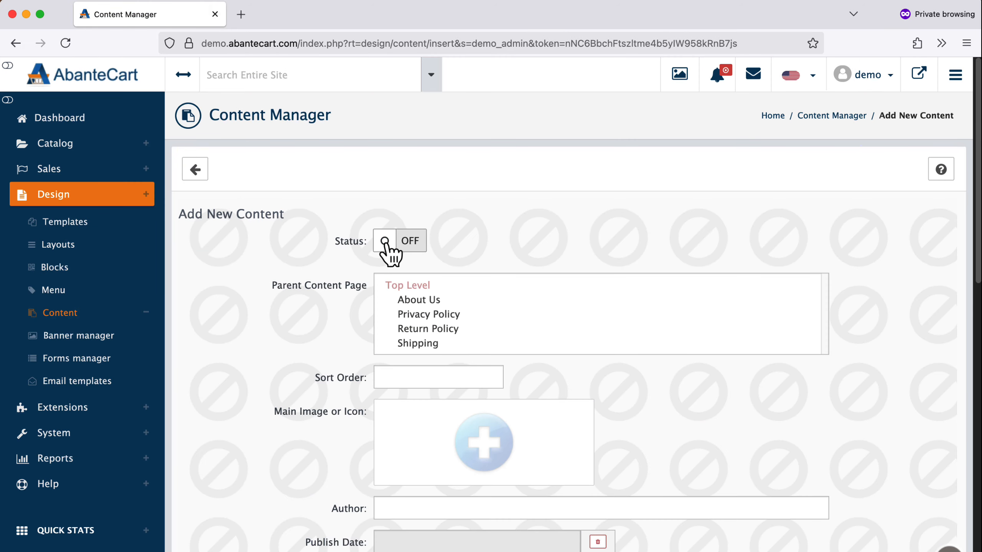
Set the new page's status to ON and its content title to "Best skin care and makeup for travel"
left_click(386, 241)
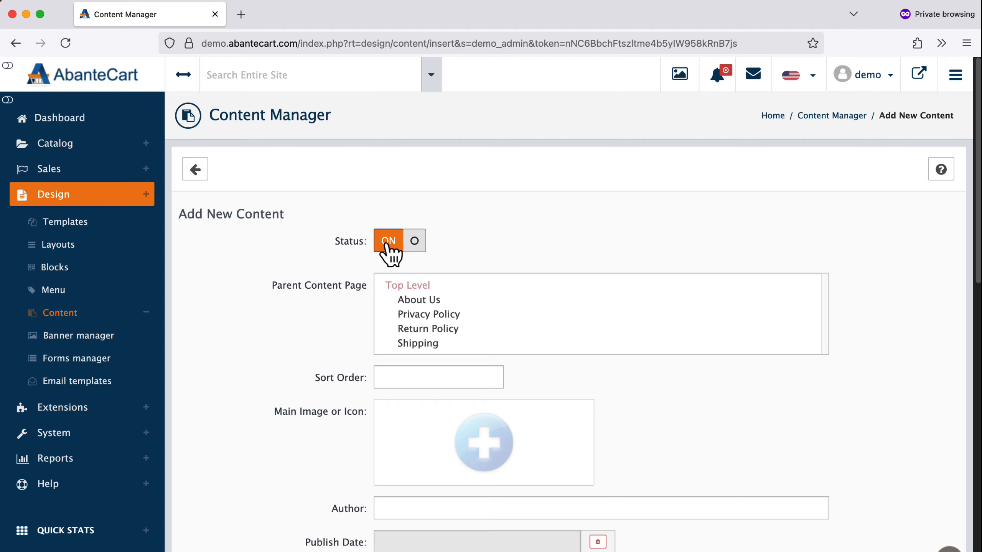
scroll(387, 244, "down", 10)
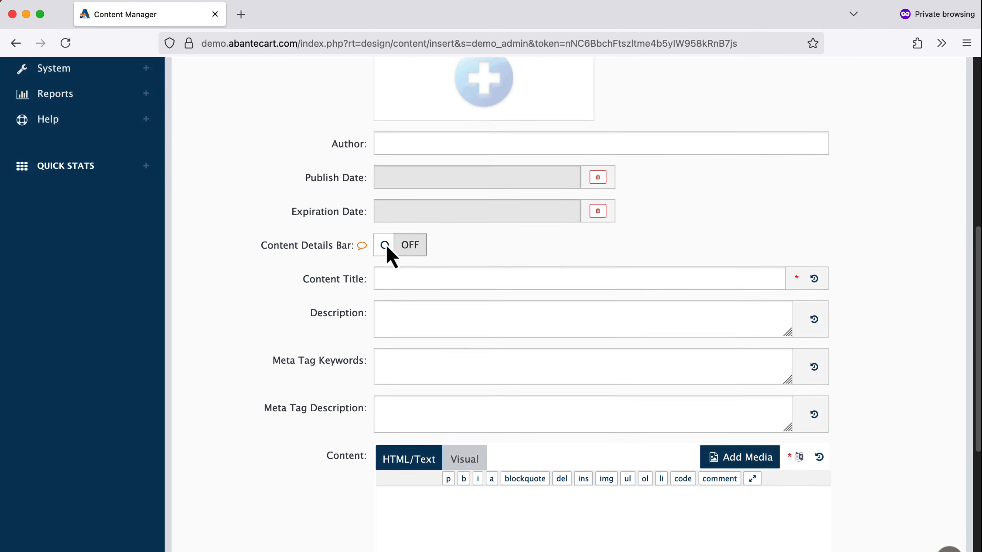
scroll(387, 246, "down", 2)
left_click(431, 211)
type("Best skin care and ")
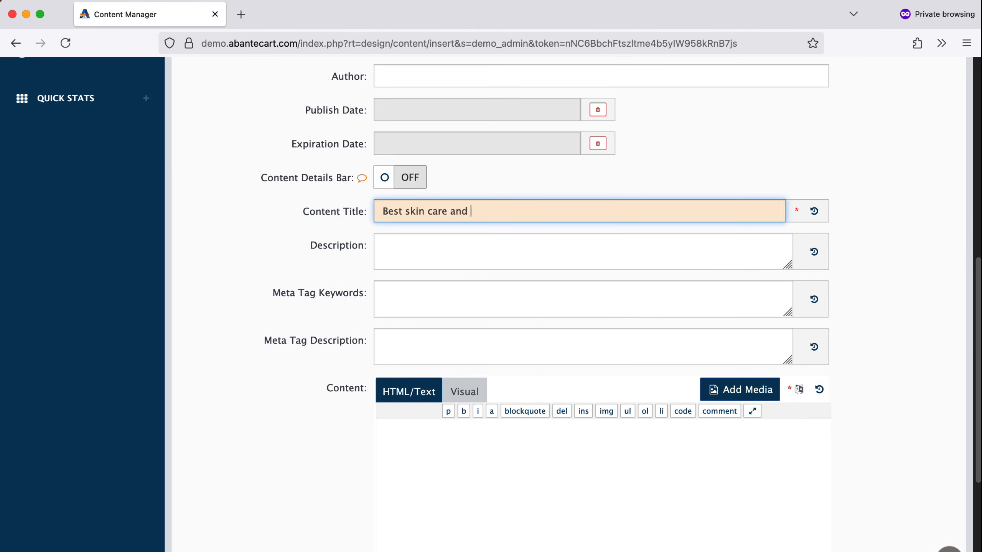
type("makeup for travel")
scroll(572, 302, "down", 1)
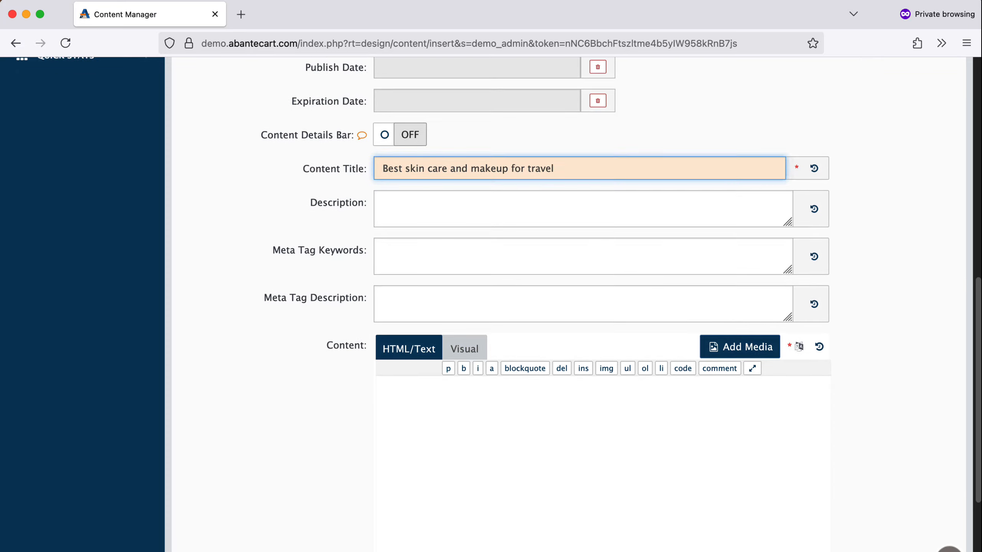
Paste the copied travel skin care article into the visual content editor and make "travel-ready" bold in the first sentence
scroll(579, 302, "down", 5)
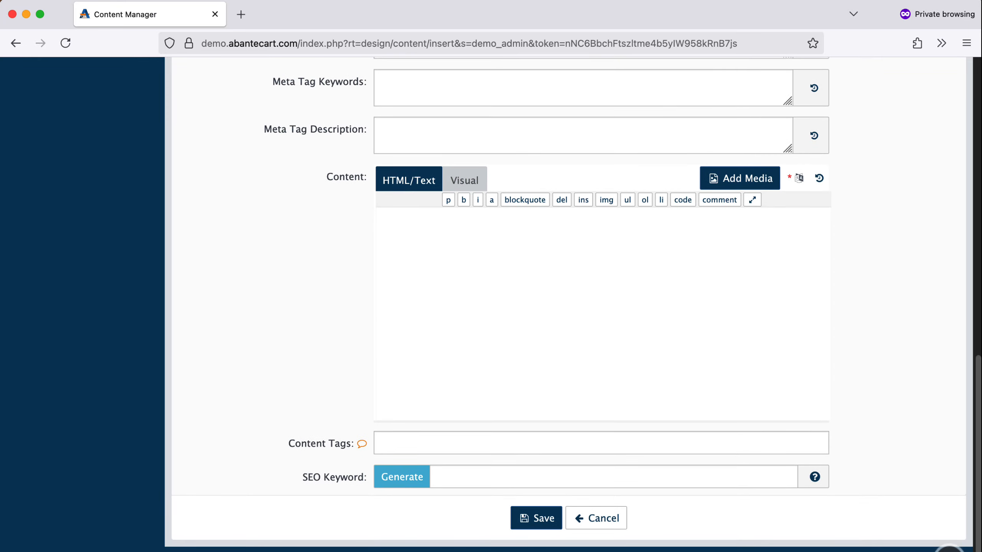
left_click(466, 181)
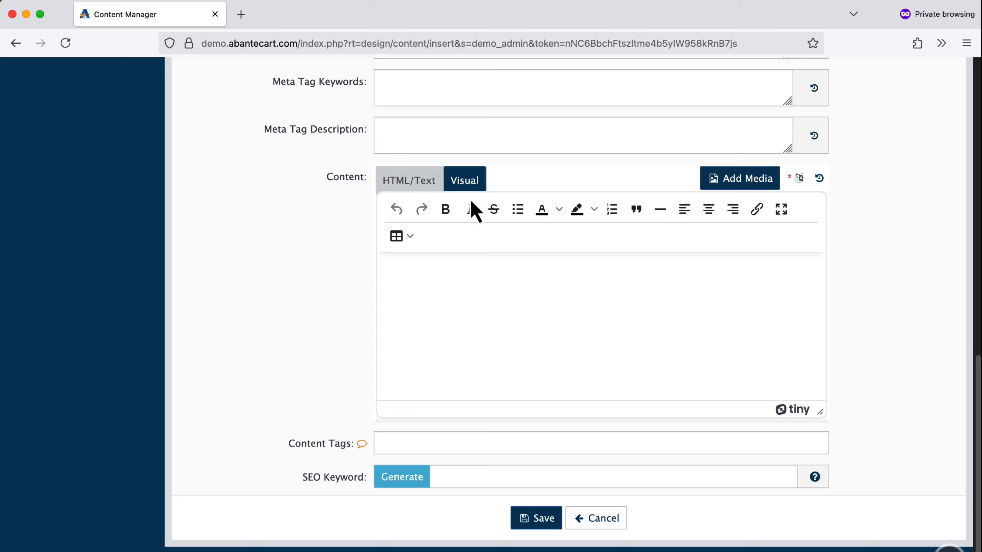
left_click(465, 287)
key("super+v")
scroll(462, 280, "up", 5)
scroll(463, 280, "up", 10)
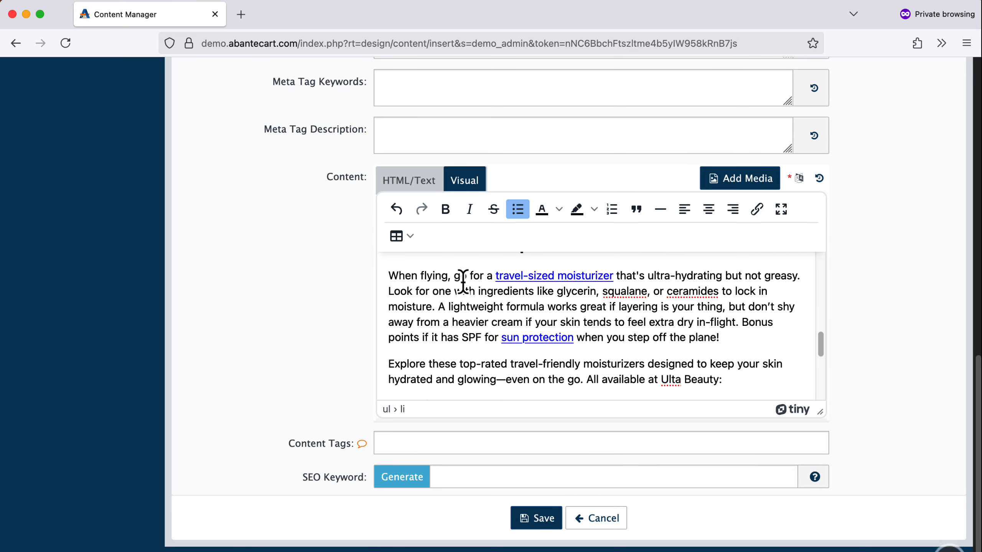
scroll(462, 281, "up", 10)
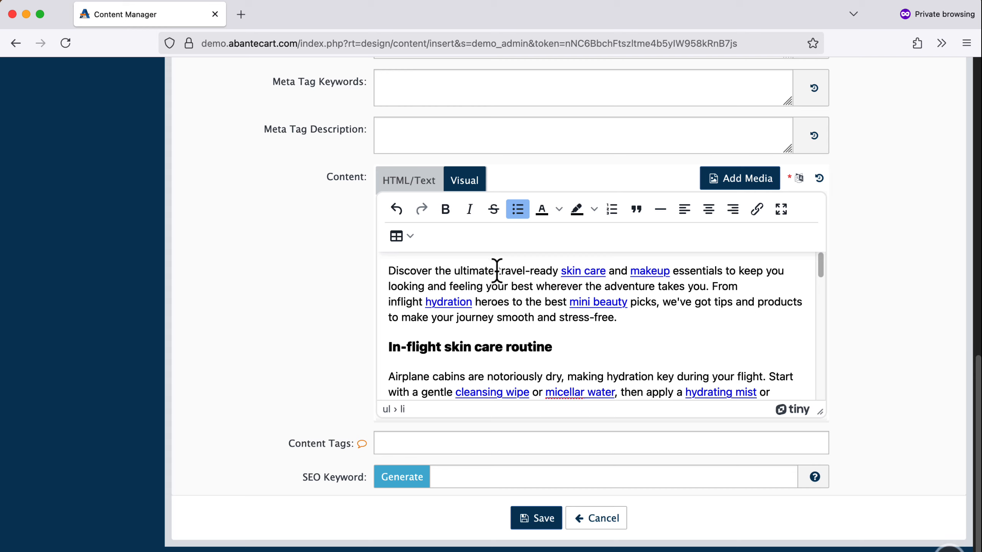
left_click_drag(497, 271, 559, 270)
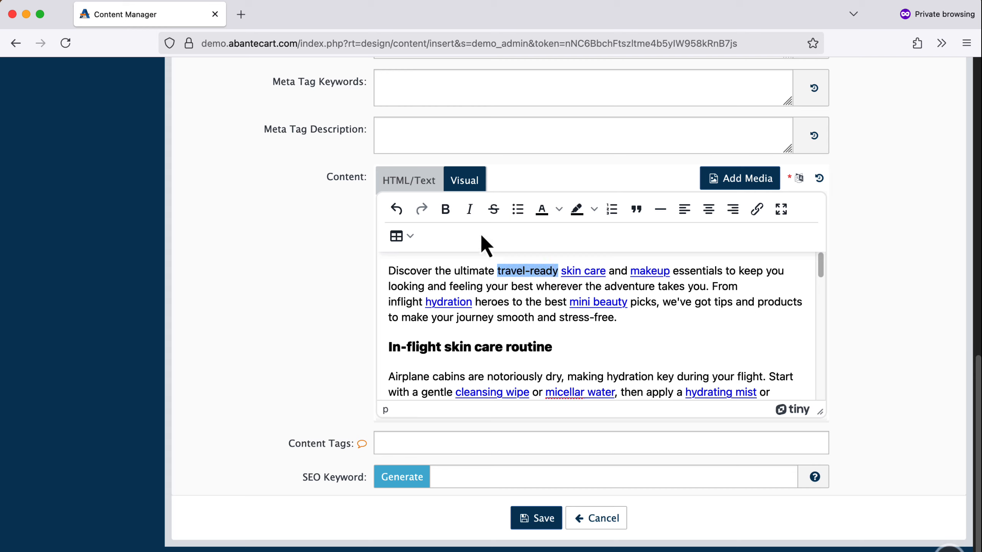
left_click(451, 214)
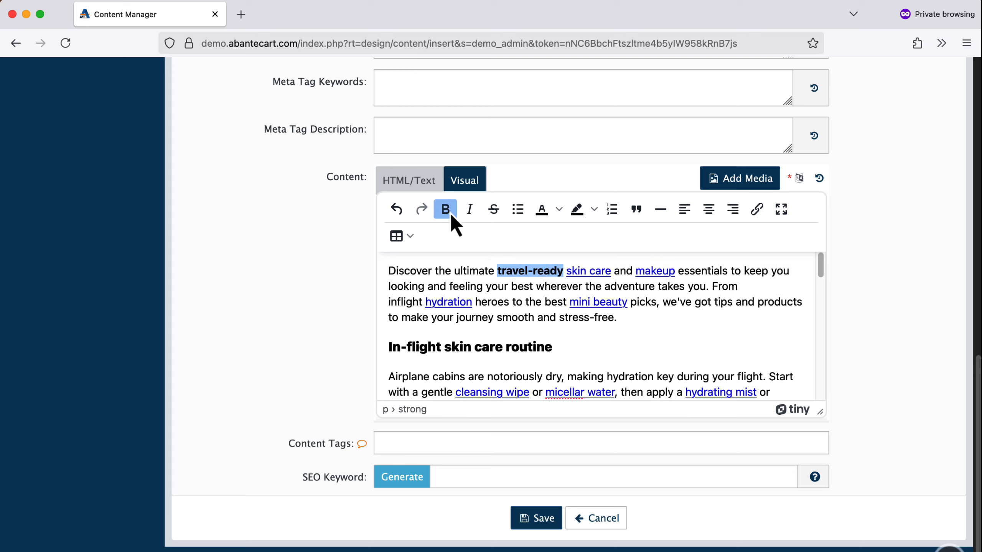
Save the content page with the tags "travel, makeup" and view it in the storefront
left_click(449, 443)
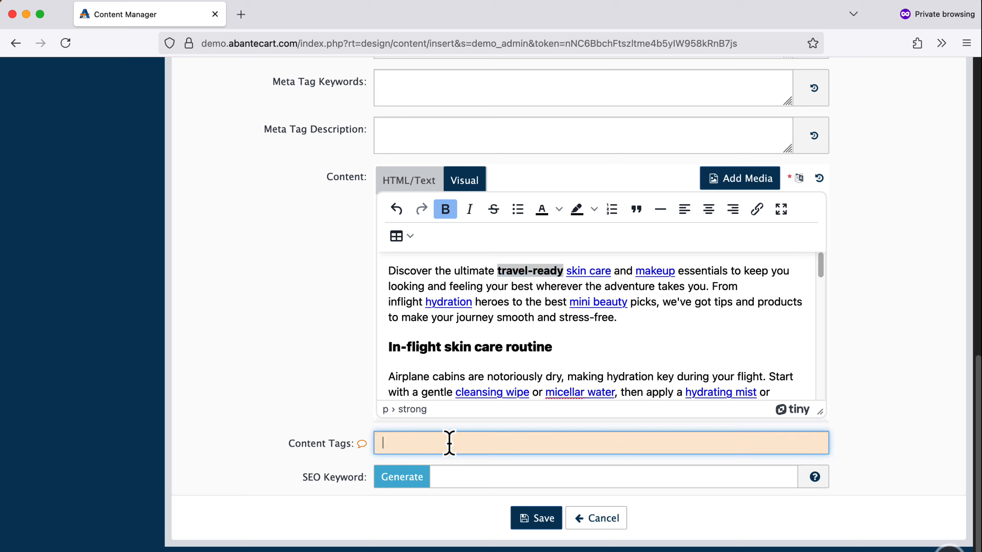
type("travel, makeup")
left_click(524, 517)
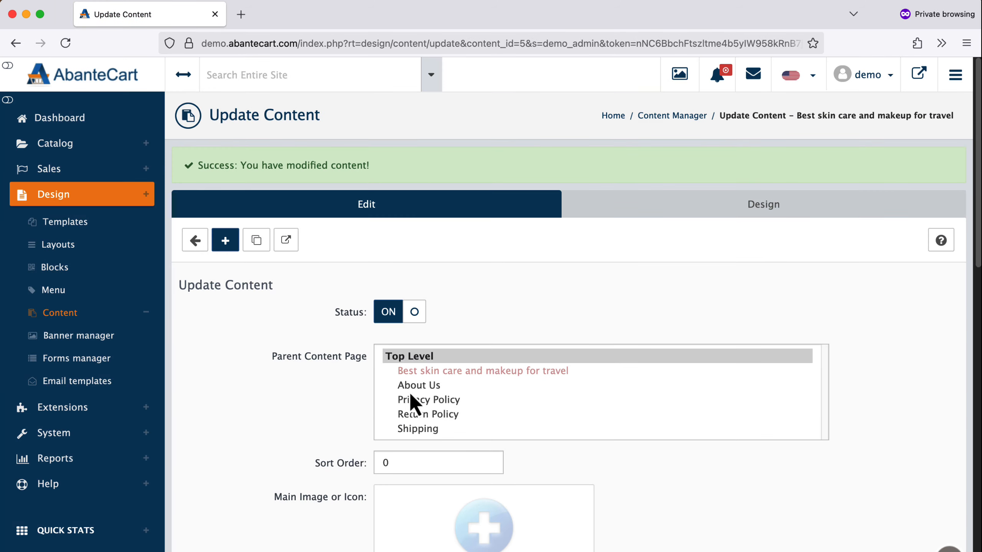
left_click(286, 241)
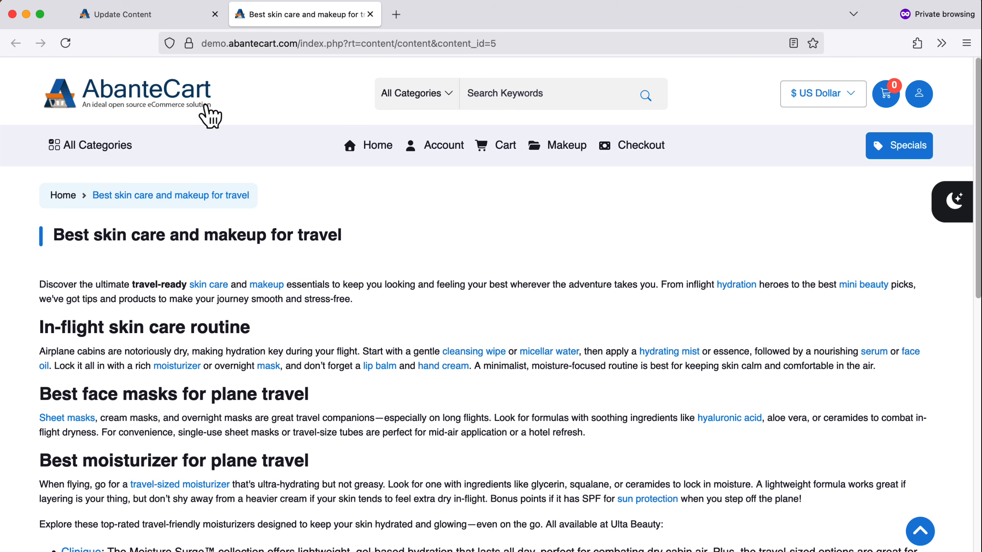
Return to the administration and start a new Data Listing block
left_click(166, 17)
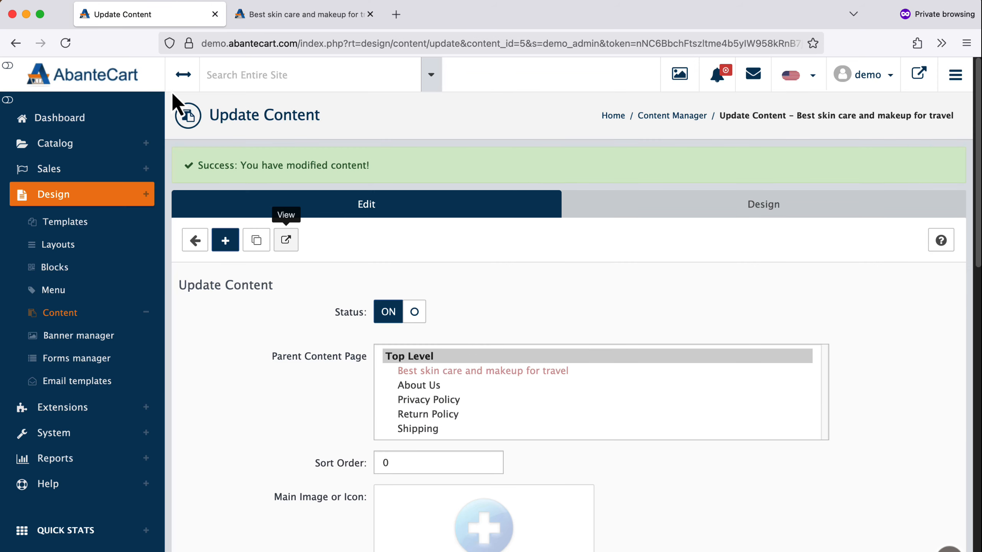
left_click(69, 277)
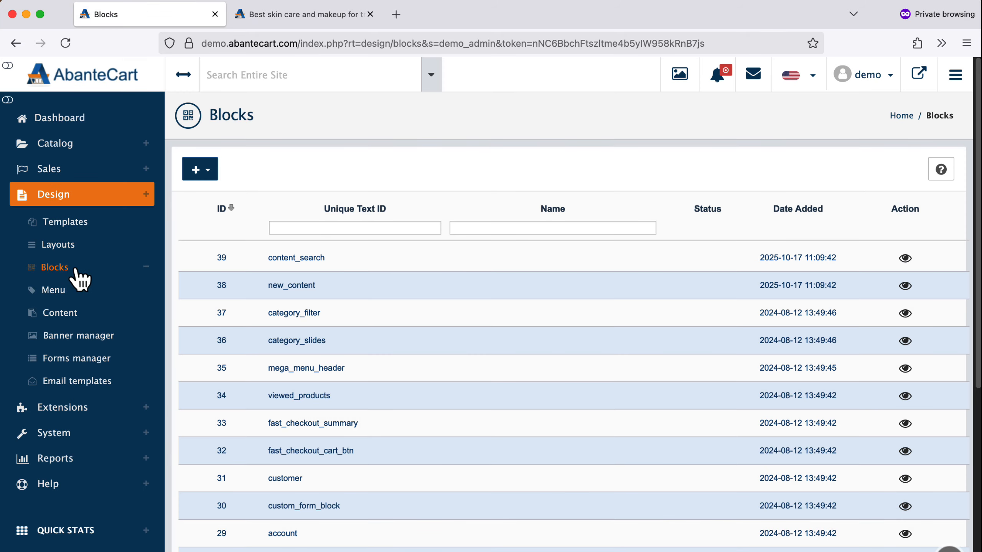
left_click(209, 172)
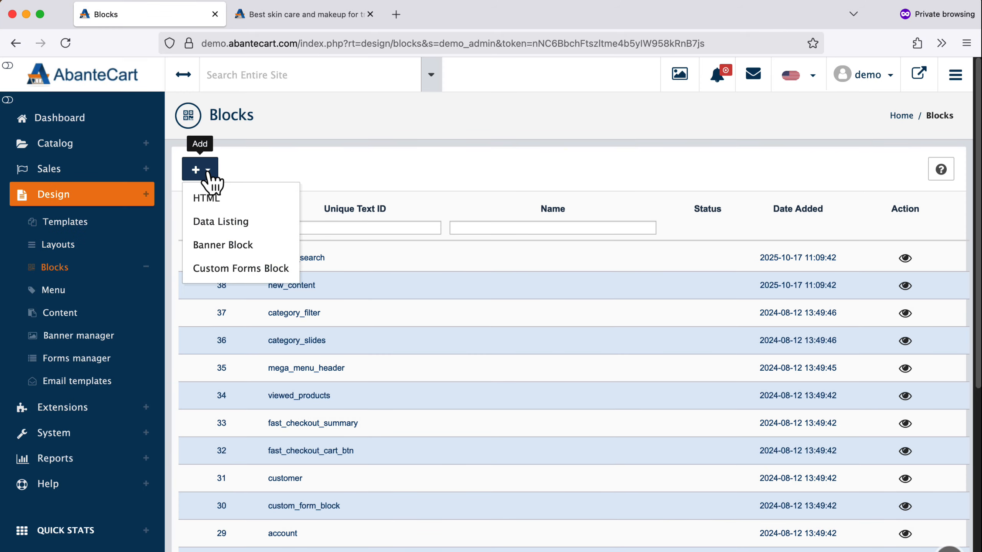
left_click(265, 231)
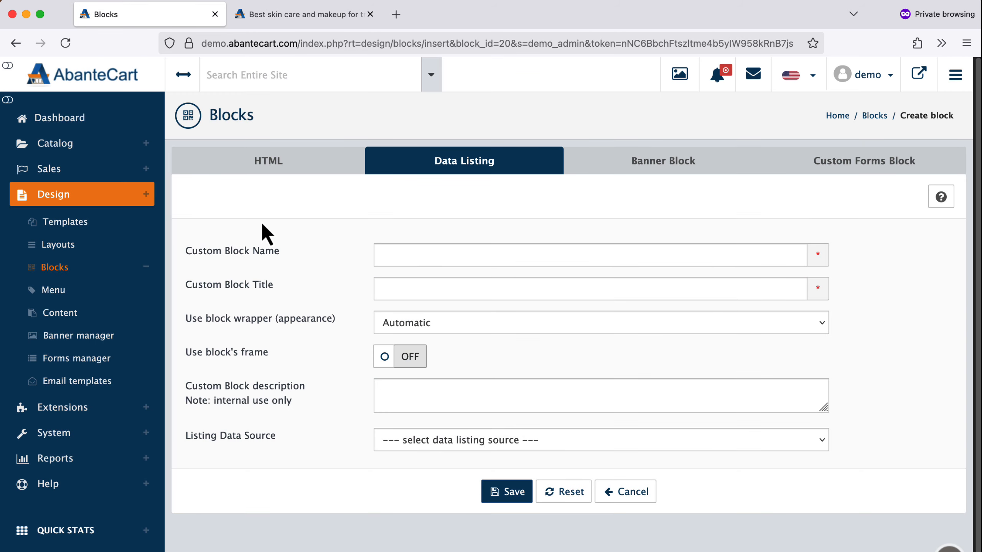
Name and title the block "Skin care for travel" and set its listing data source to Custom Products
left_click(386, 255)
type("Ski")
left_click(410, 281)
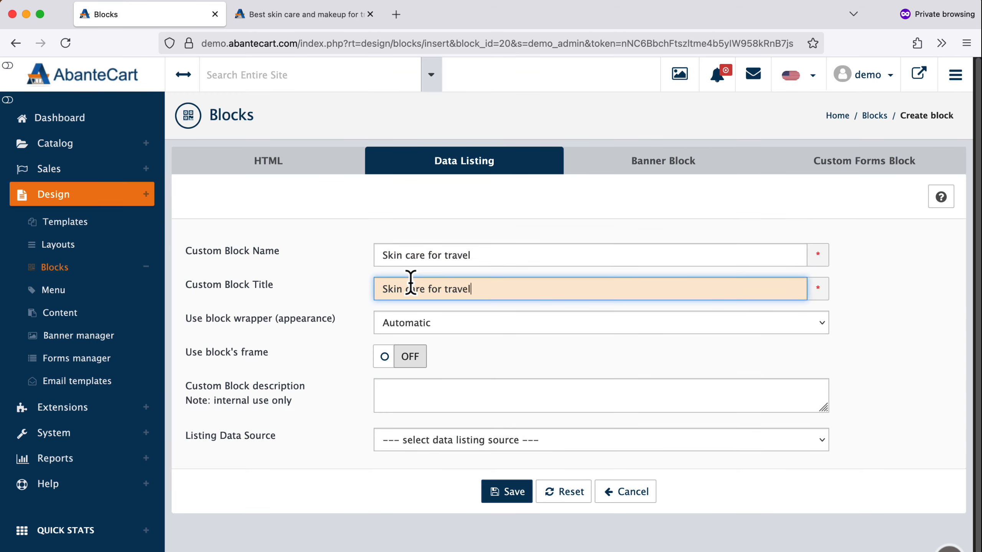
left_click(454, 443)
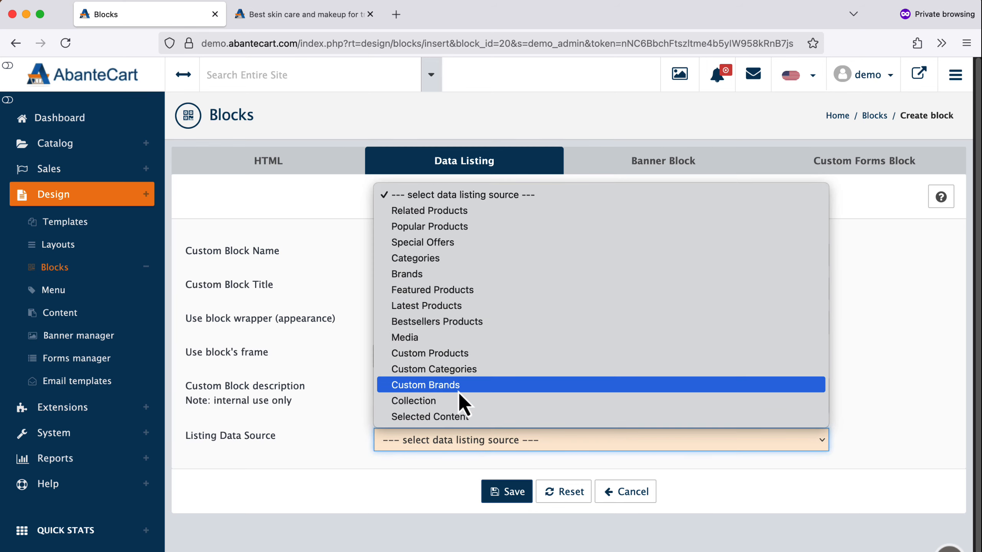
left_click(473, 354)
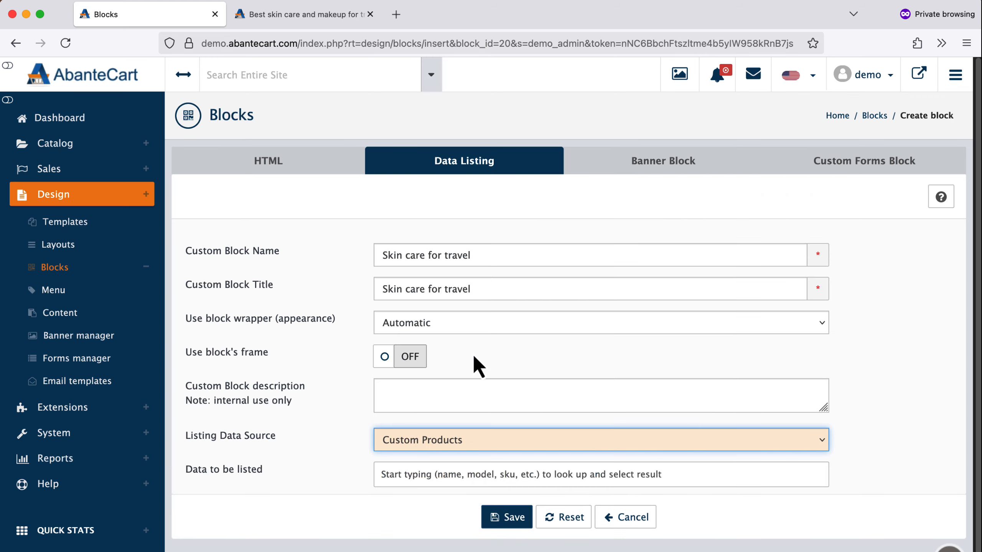
Look up "skin" products and add the black tube product and Lancome Visionnaire Advanced Skin Corrector to the block's listed data
left_click(442, 472)
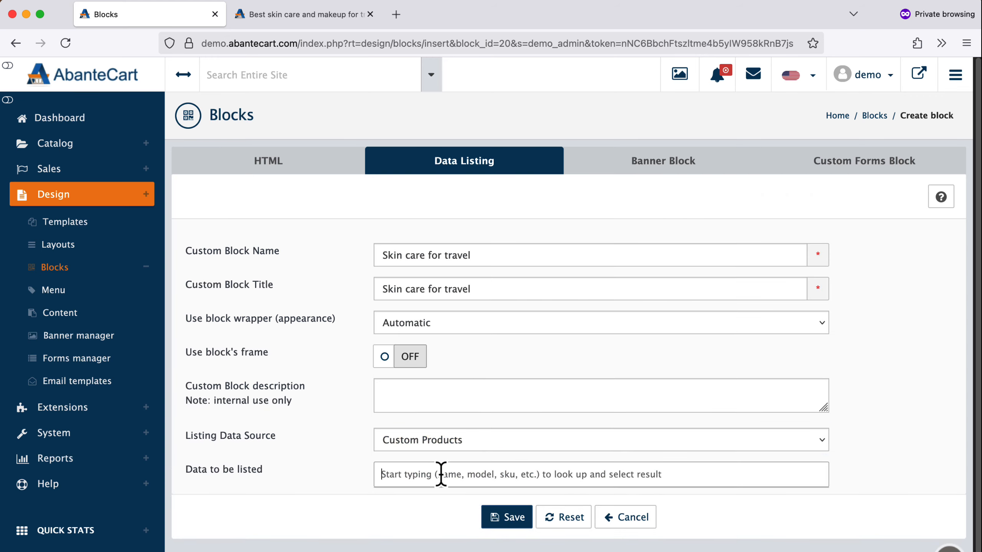
type("skin")
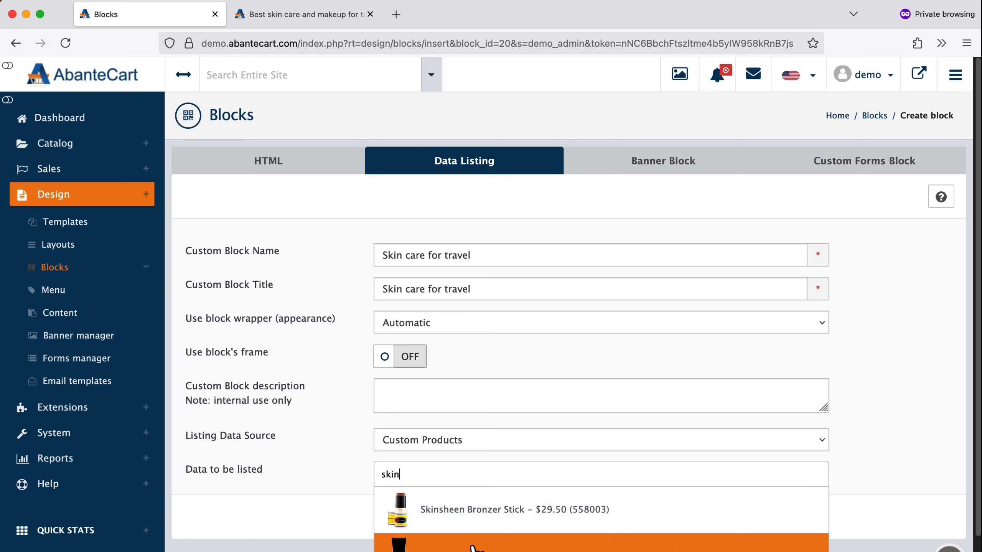
left_click(475, 549)
scroll(467, 532, "down", 3)
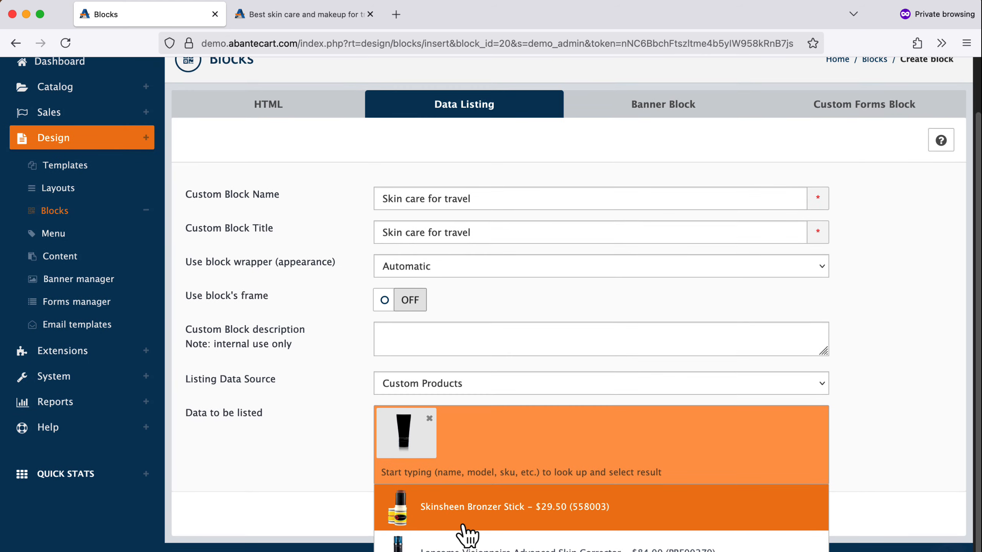
scroll(463, 527, "up", 1)
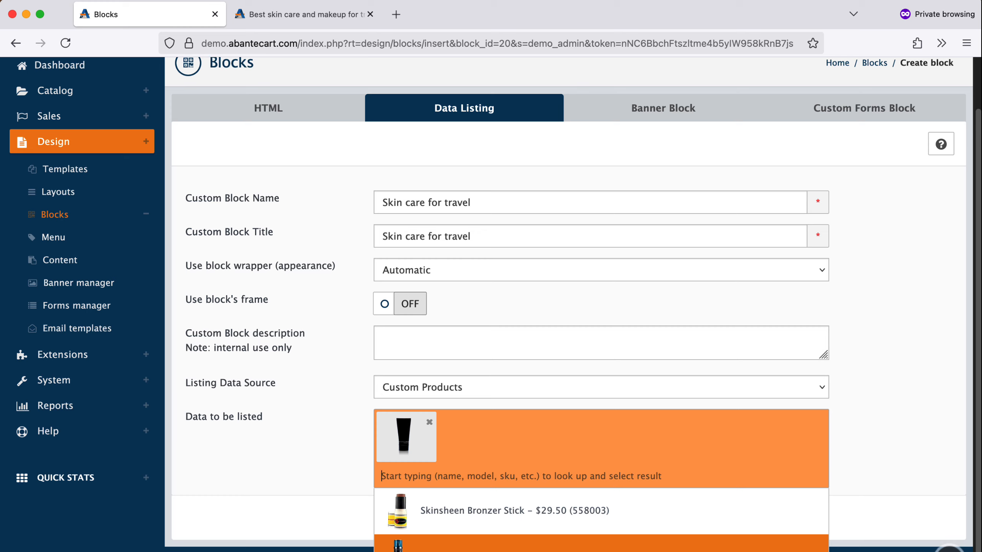
left_click(463, 541)
Look up "cream", add Total Moisture Facial Cream and Body Cream by Bulgari to the listed data, and save the block
type("cream")
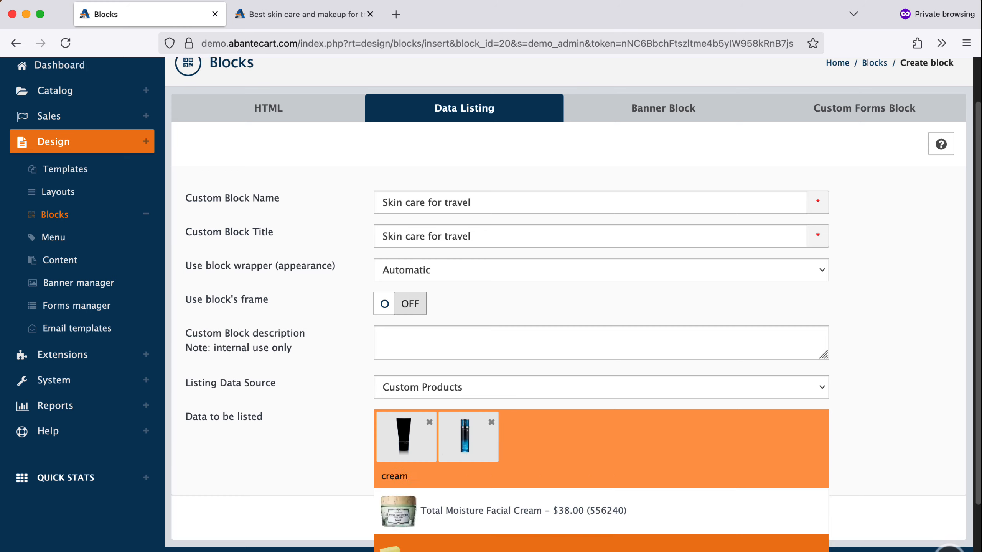
left_click(542, 522)
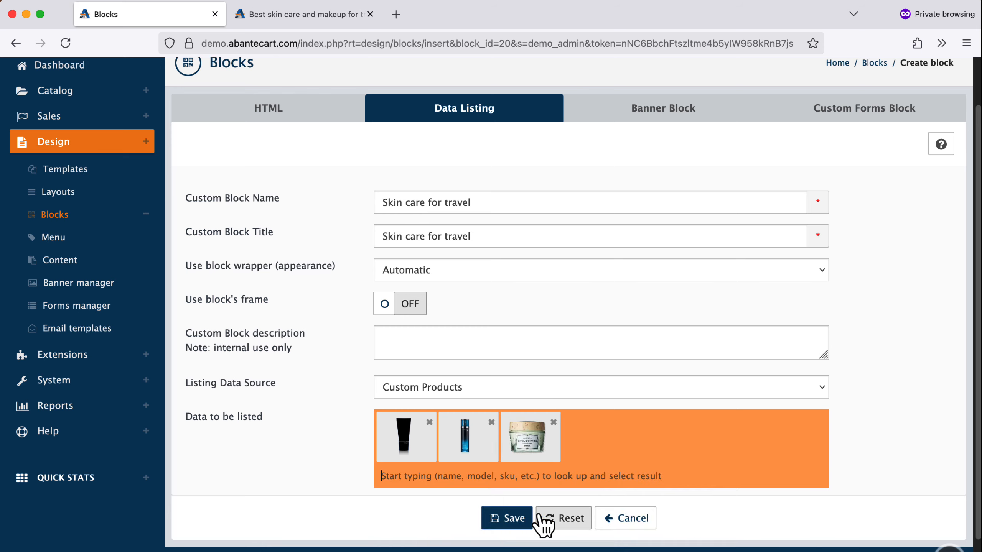
left_click(536, 475)
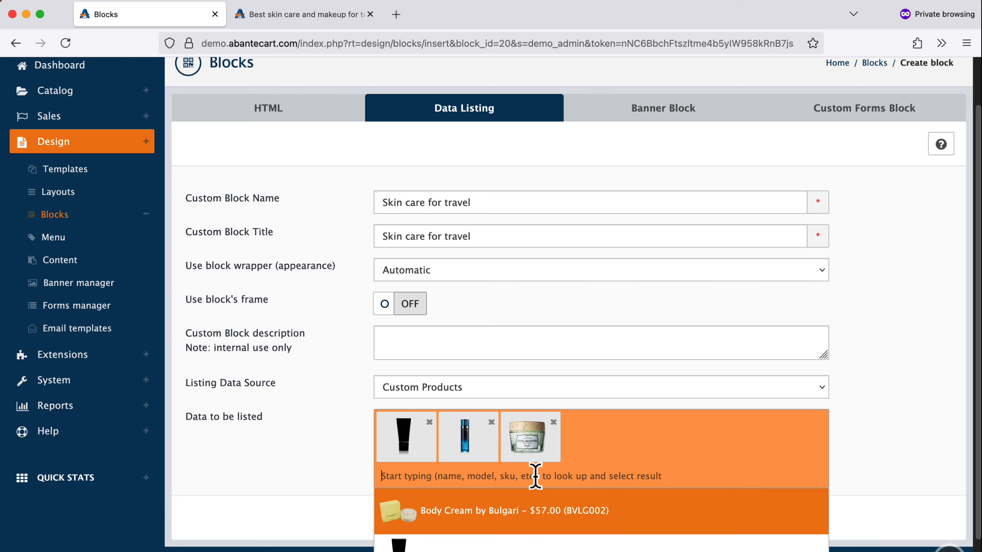
left_click(559, 515)
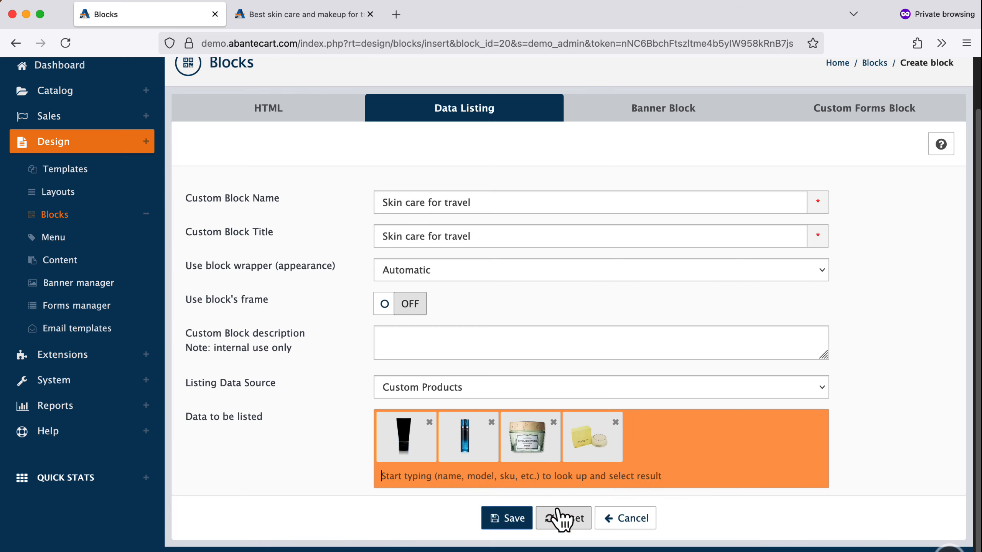
left_click(507, 520)
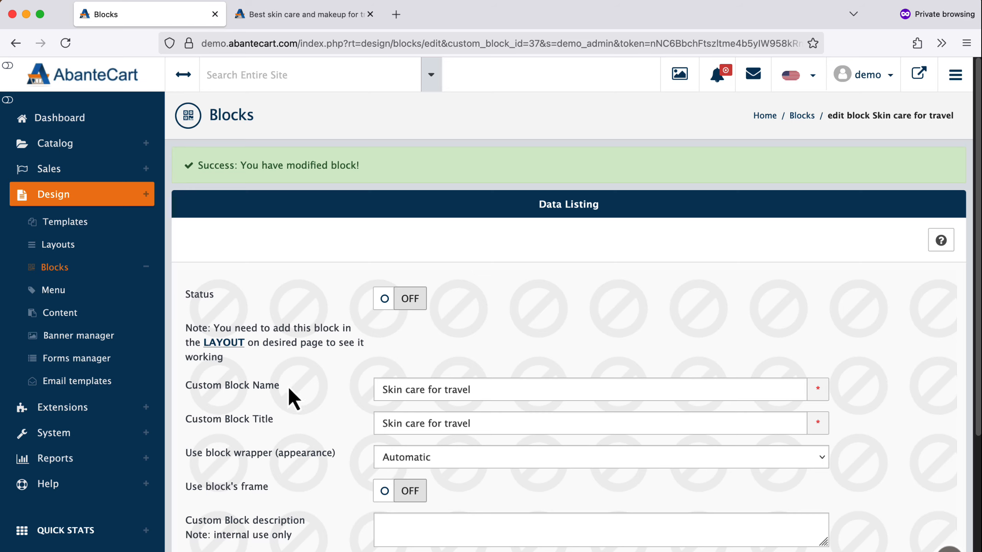
Open the design layout of the "Best skin care and makeup for travel" content page
left_click(87, 311)
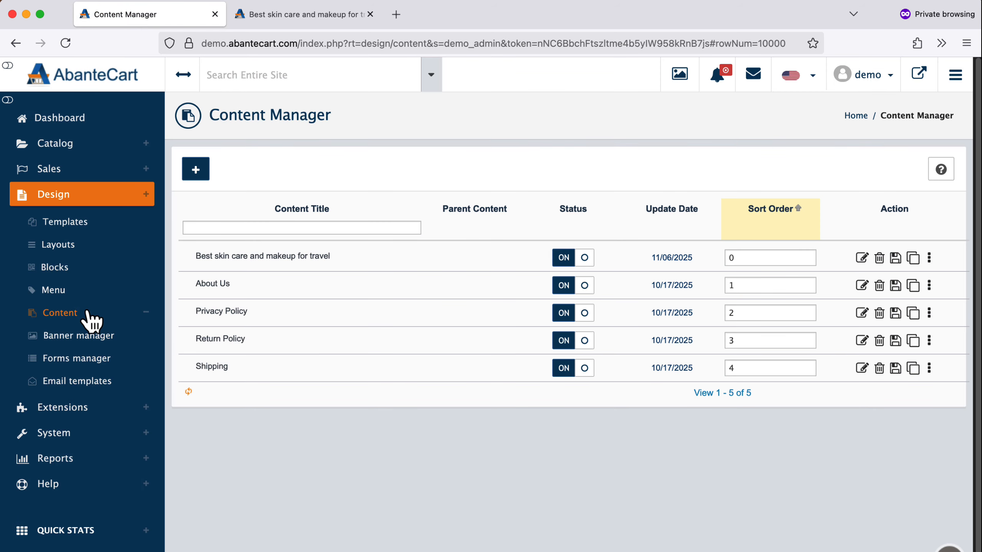
left_click(388, 253)
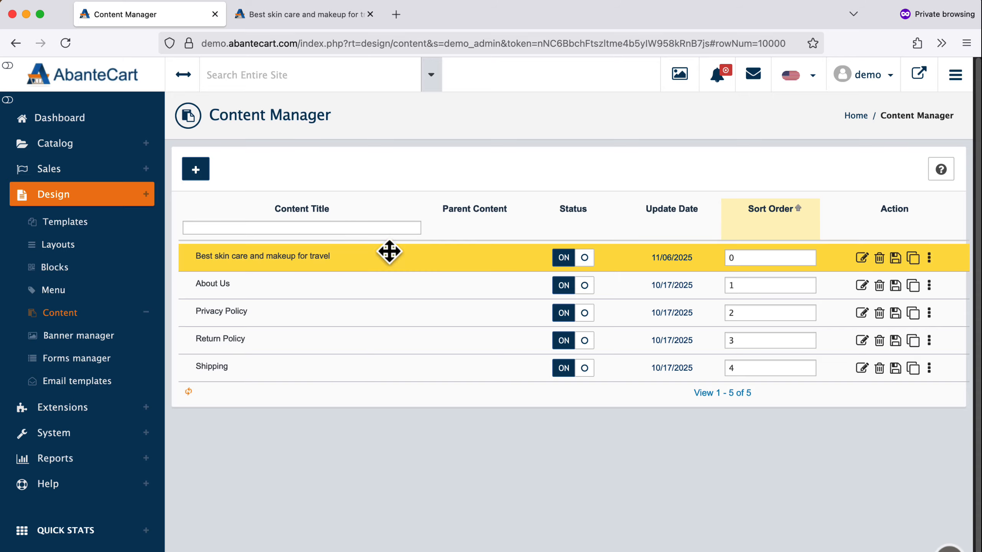
left_click(930, 260)
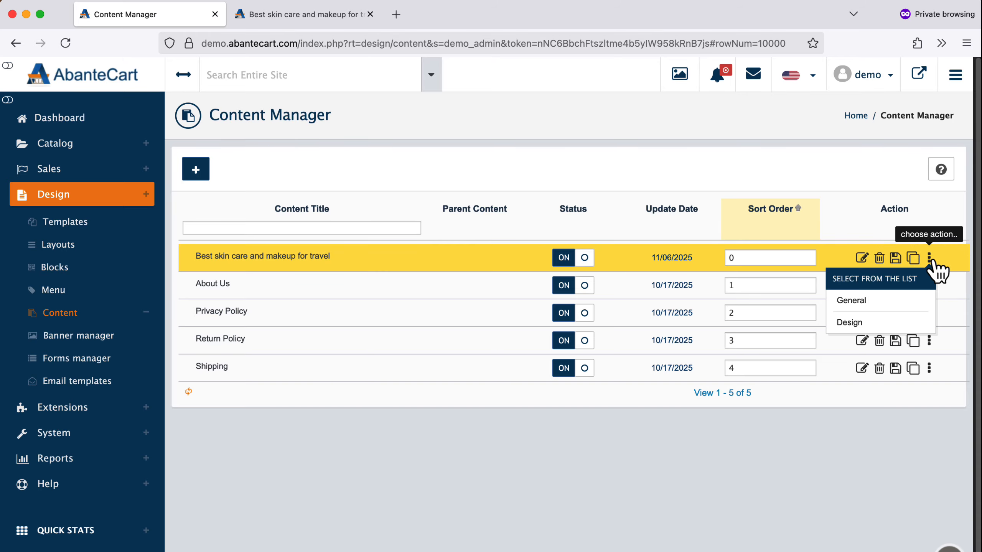
left_click(849, 322)
Add the Skin Care For Travel listing block to the page layout's Column Right section
scroll(856, 326, "down", 5)
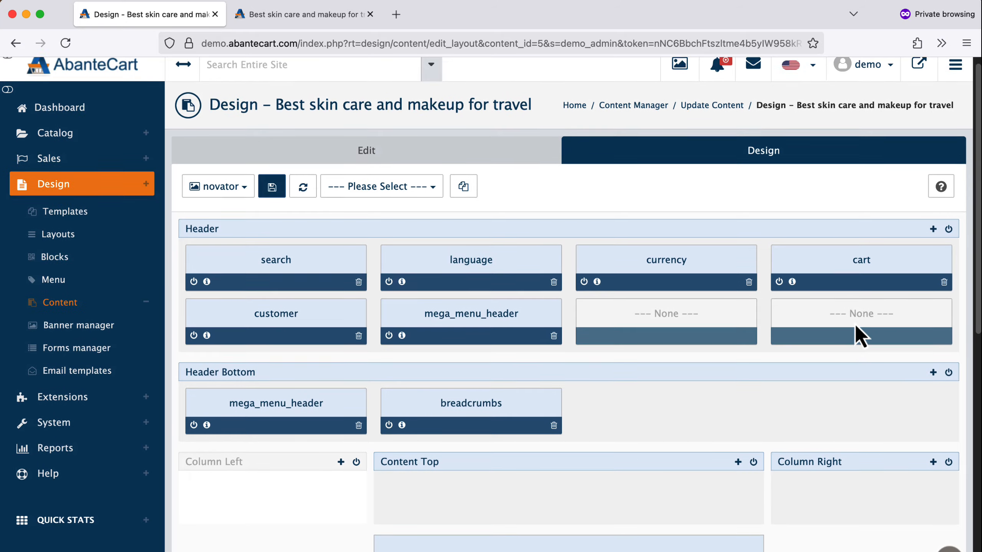
scroll(860, 336, "down", 1)
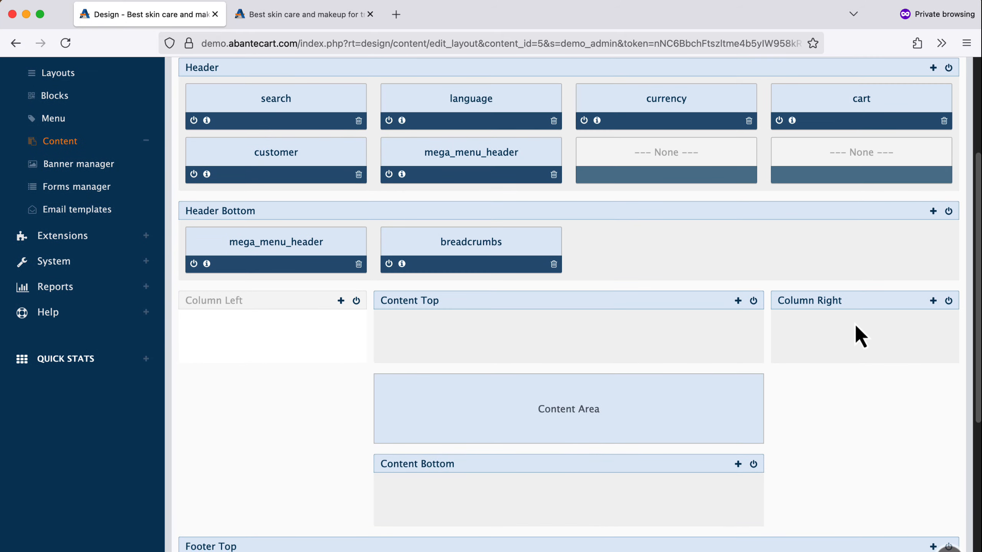
left_click(933, 301)
scroll(674, 340, "down", 10)
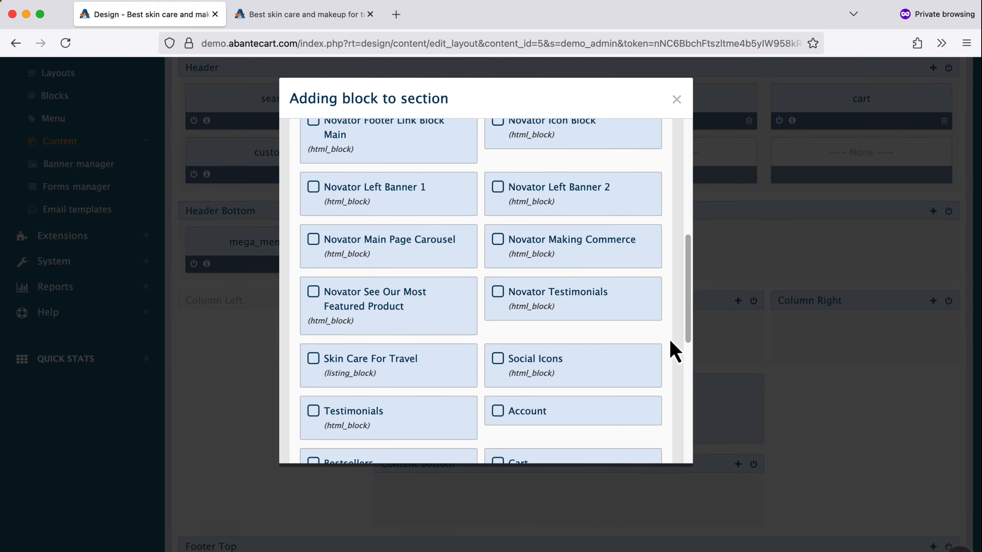
scroll(670, 340, "down", 1)
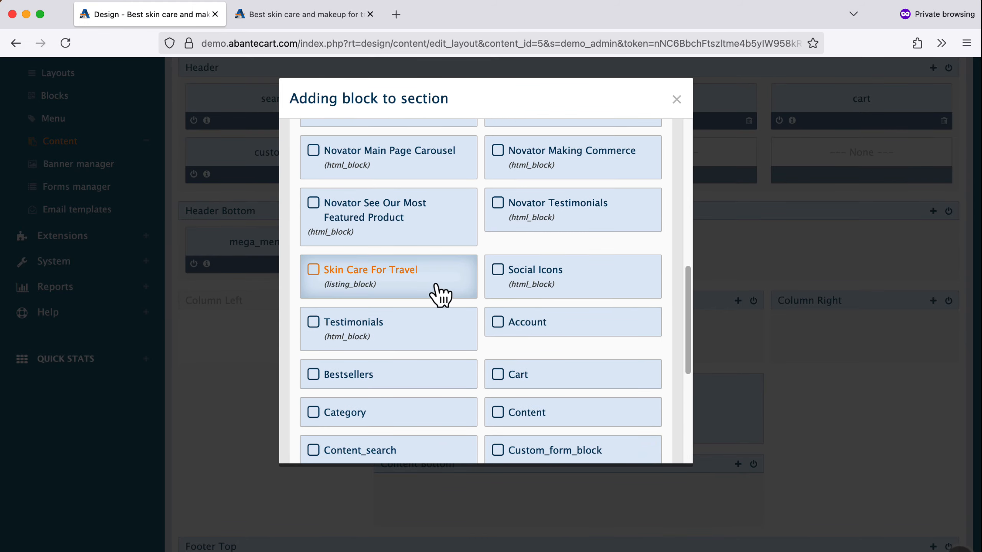
left_click(421, 280)
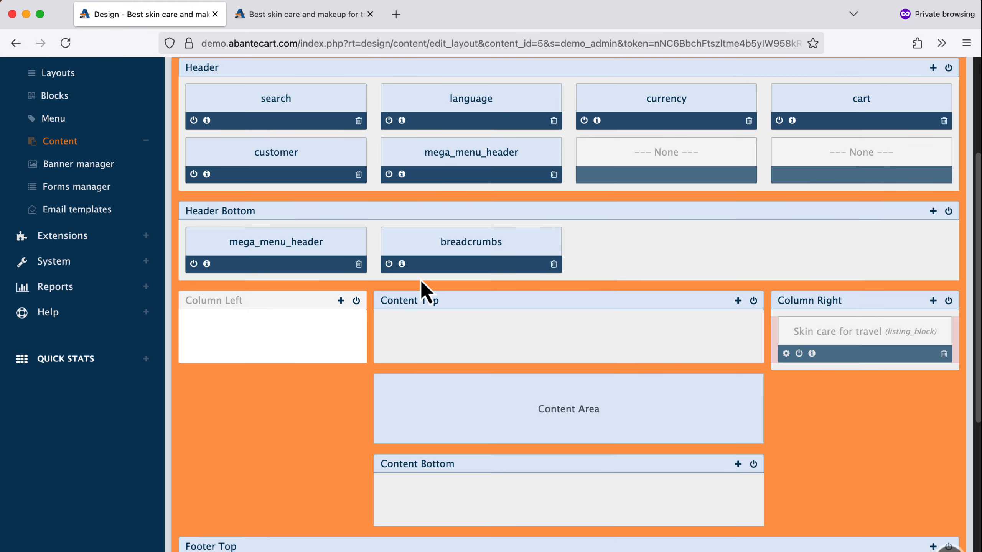
Save the content page layout and reload the travel page in the storefront to check the product block
scroll(420, 279, "up", 5)
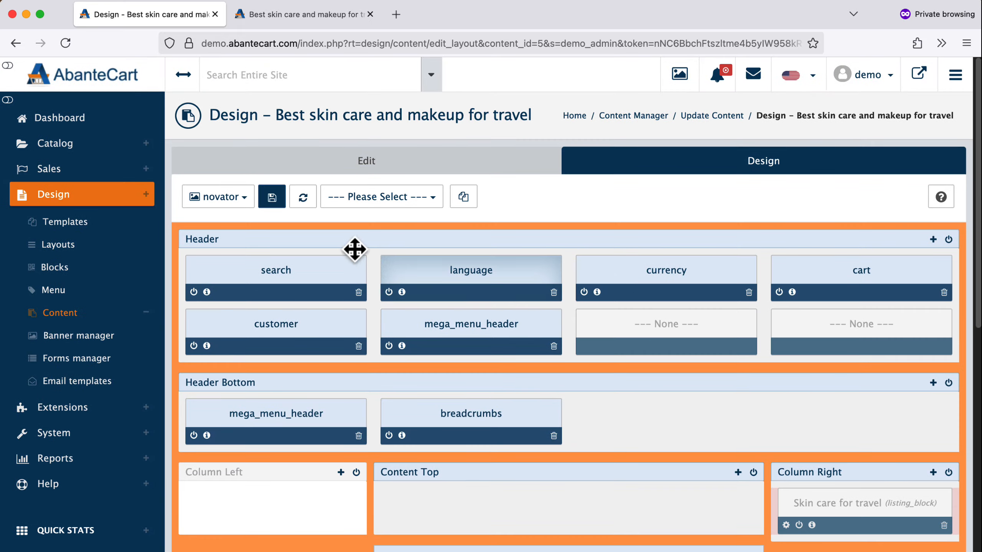
left_click(272, 198)
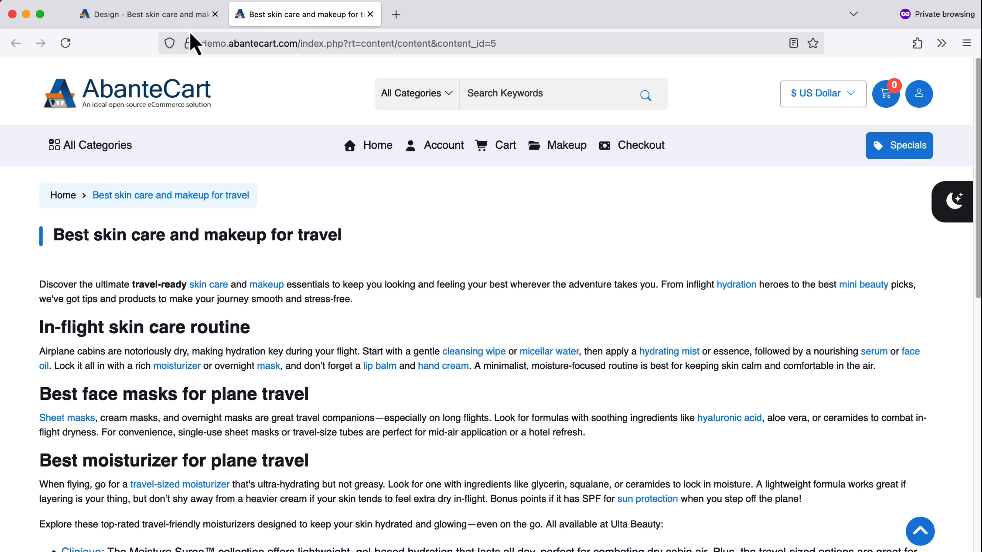
left_click(68, 43)
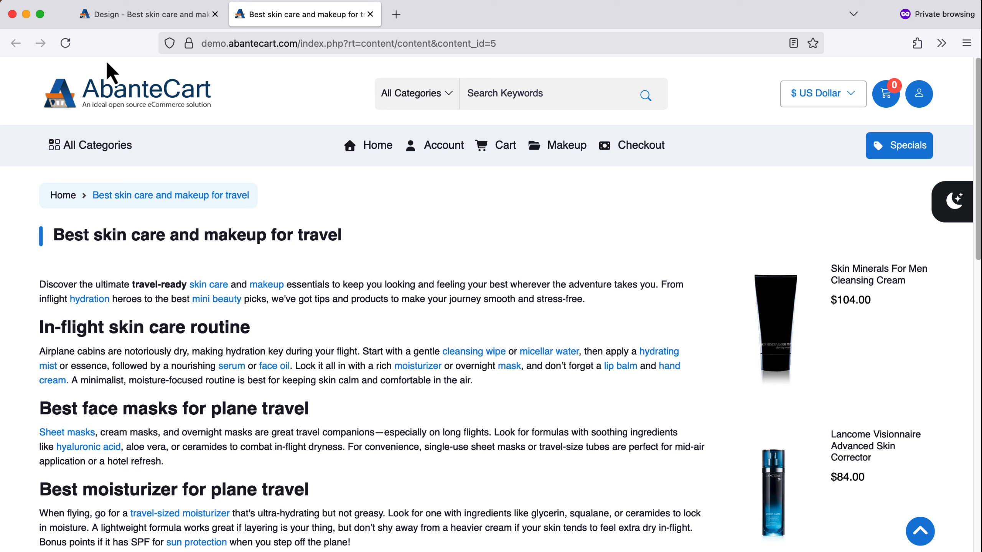
Return to the administration and start a new storefront menu item
left_click(152, 17)
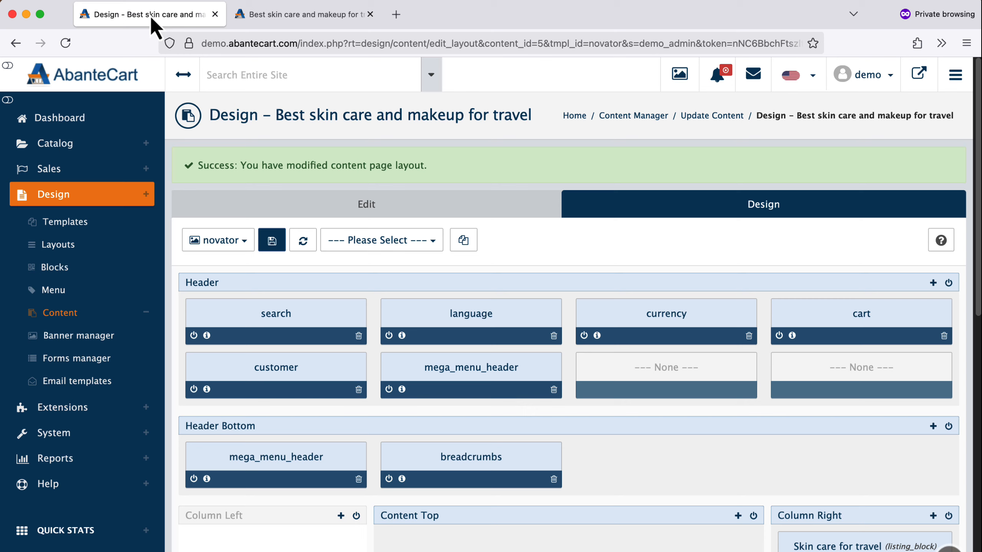
left_click(70, 294)
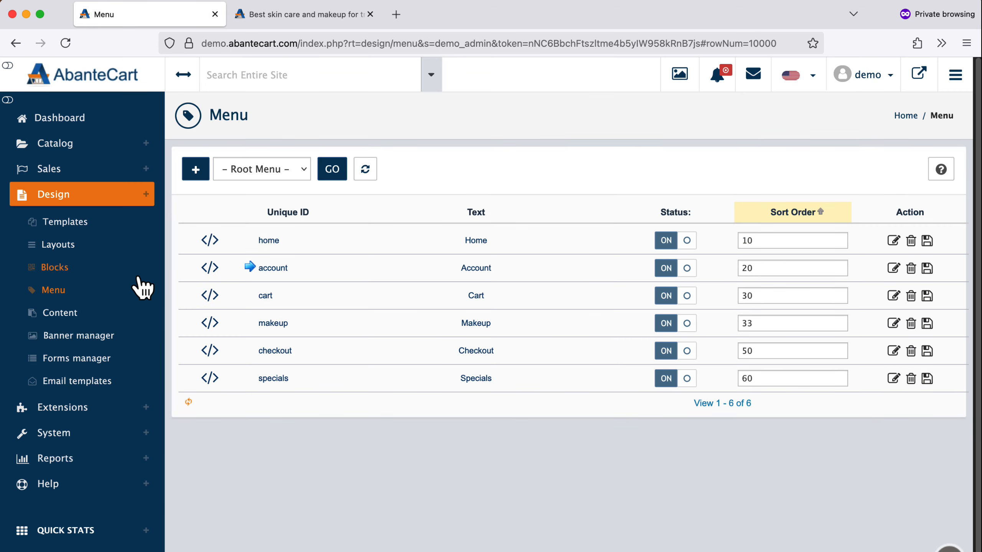
left_click(197, 173)
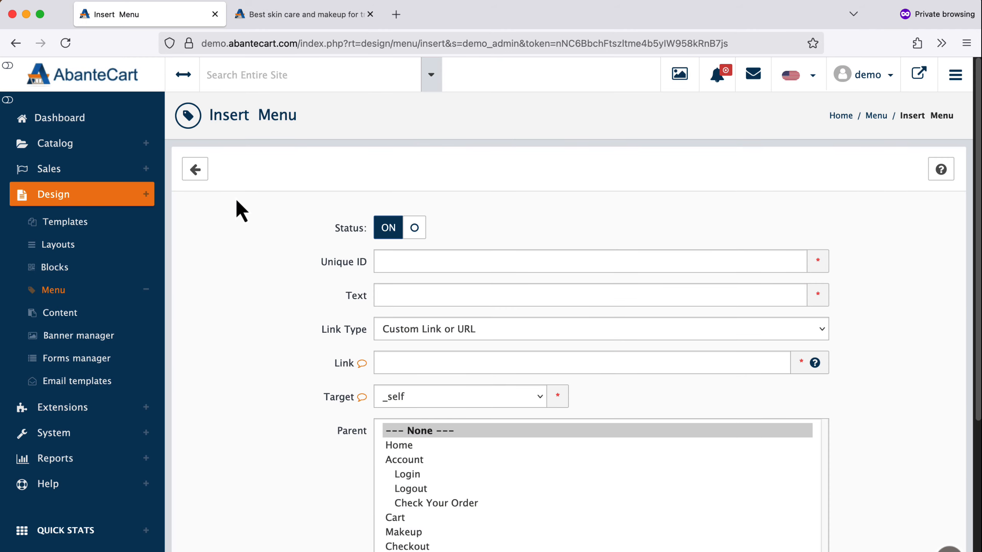
Give the menu item the text "Skin care for Travel" and the unique ID "skintravel"
left_click(387, 295)
type("s")
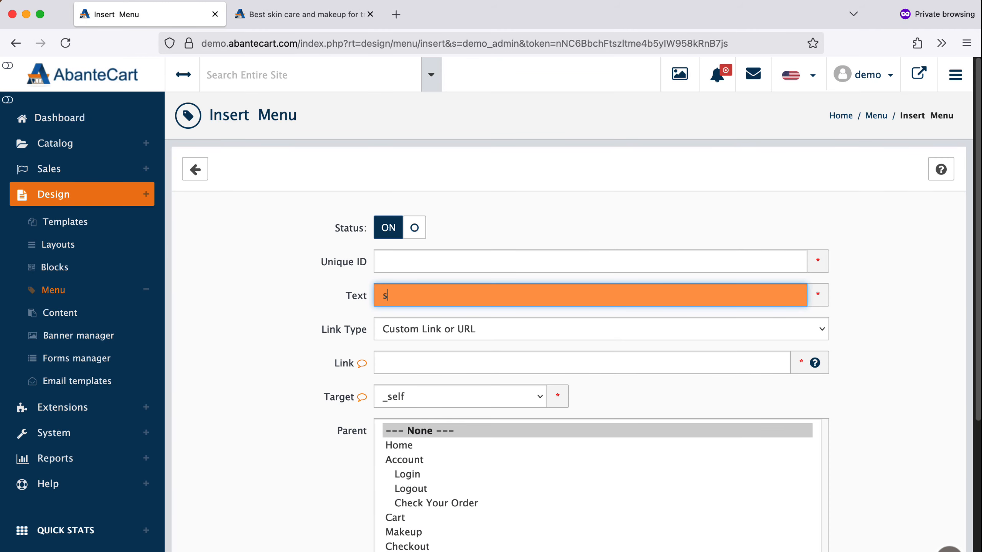
key("BackSpace")
type("Skin care for Travel")
left_click(504, 256)
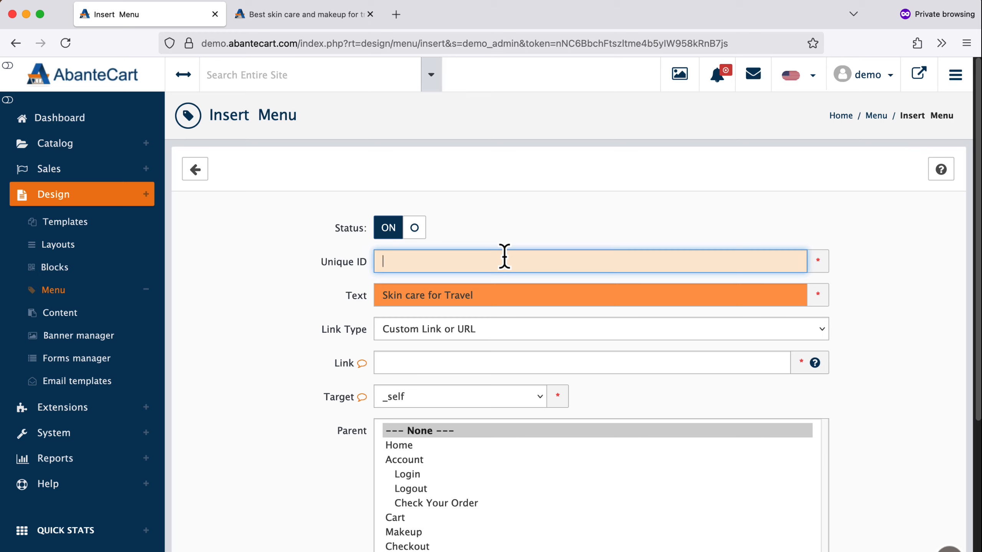
type("skintravel")
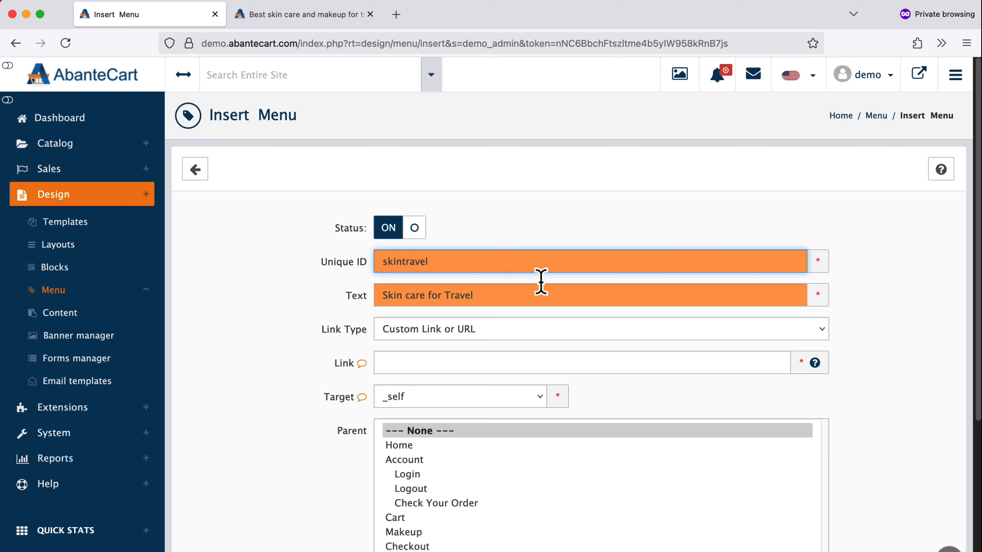
Set the menu item's link type to Content Page and link it to "Best skin care and makeup for travel"
left_click(540, 331)
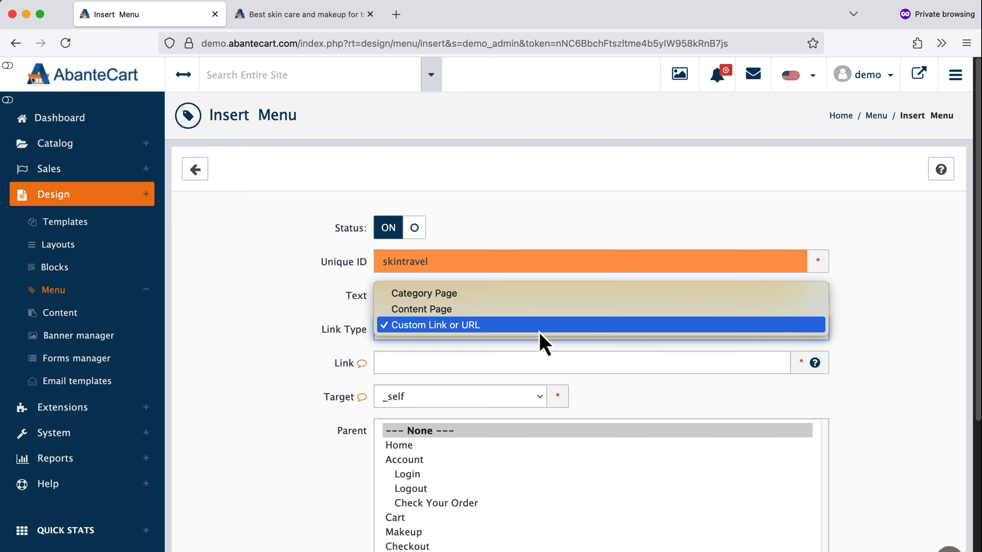
left_click(551, 311)
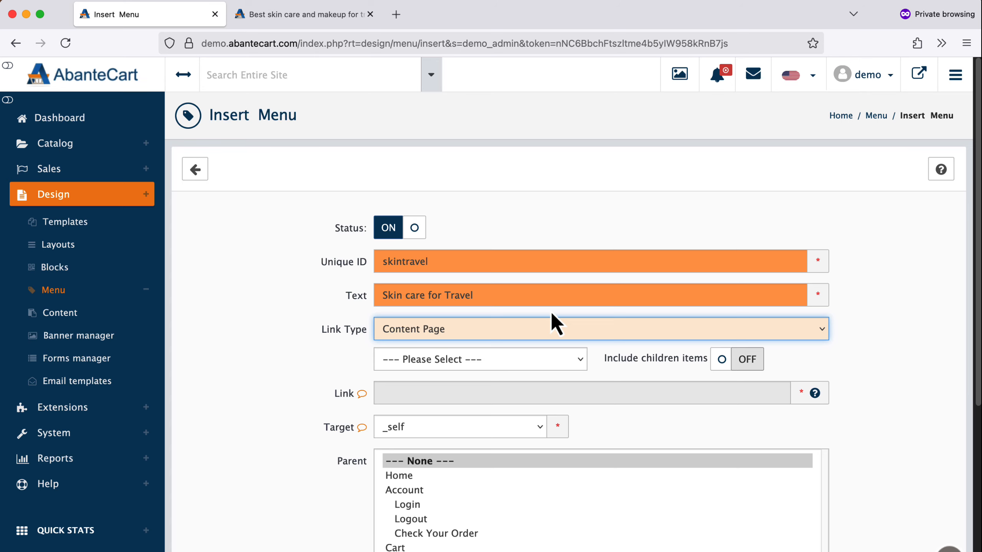
left_click(546, 359)
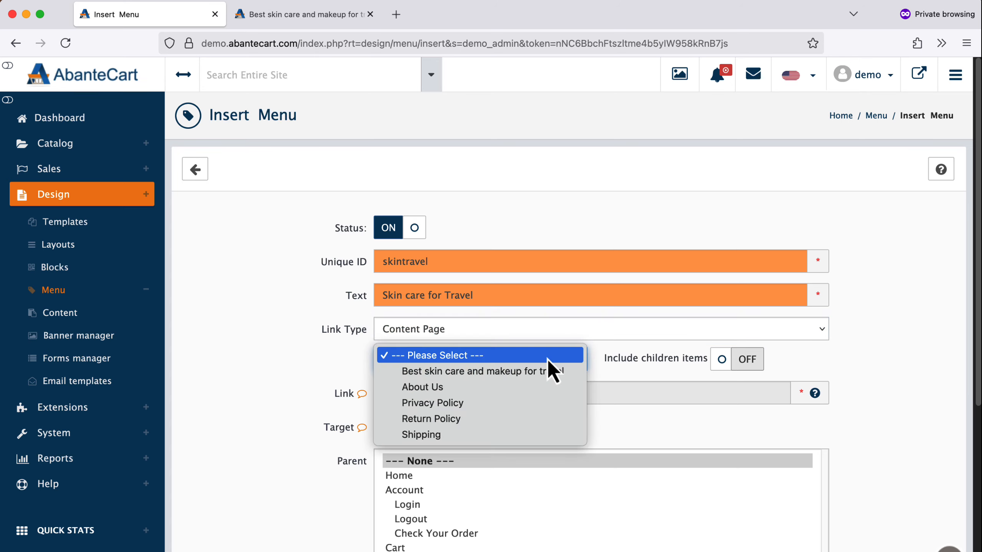
left_click(553, 372)
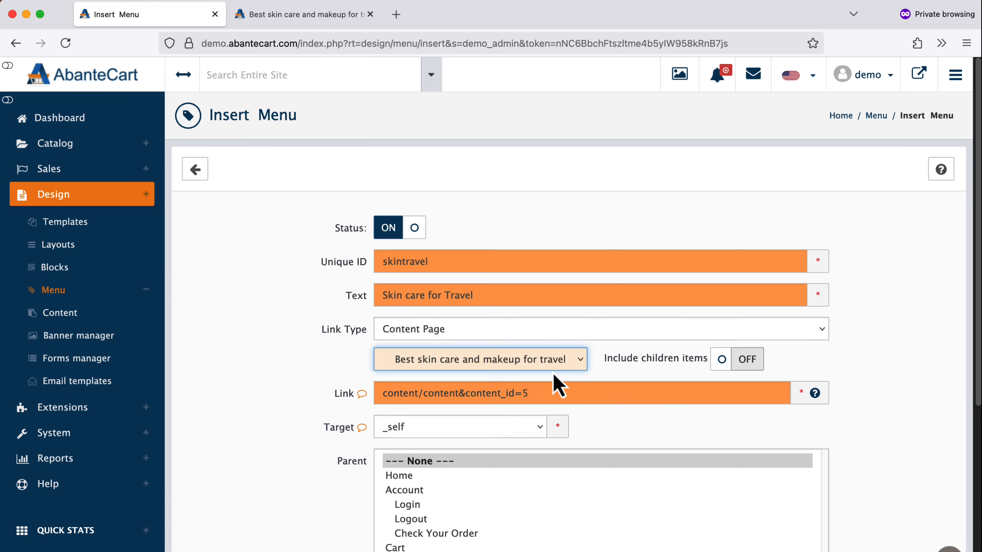
Set the menu item's sort order to 51 and save it
scroll(557, 384, "down", 5)
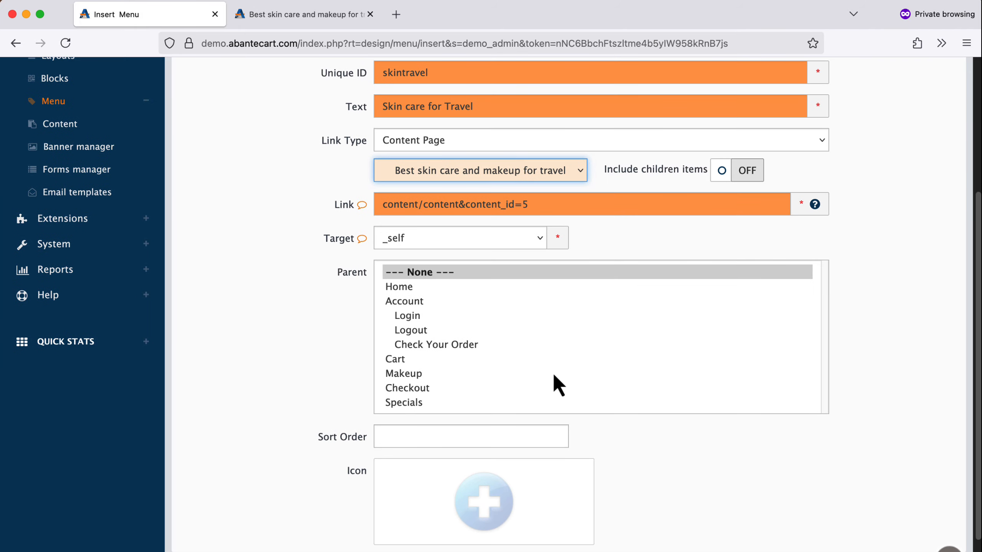
type("51")
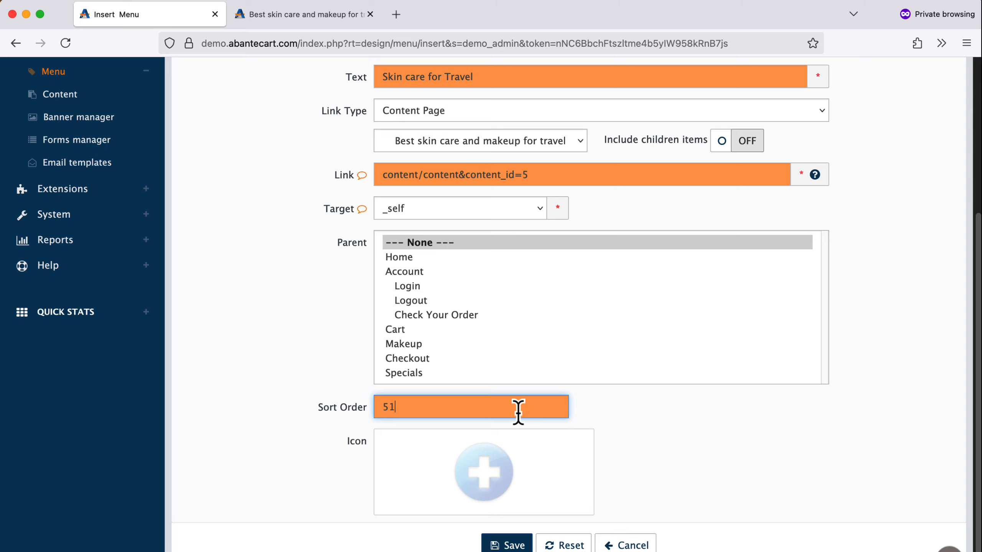
left_click(510, 546)
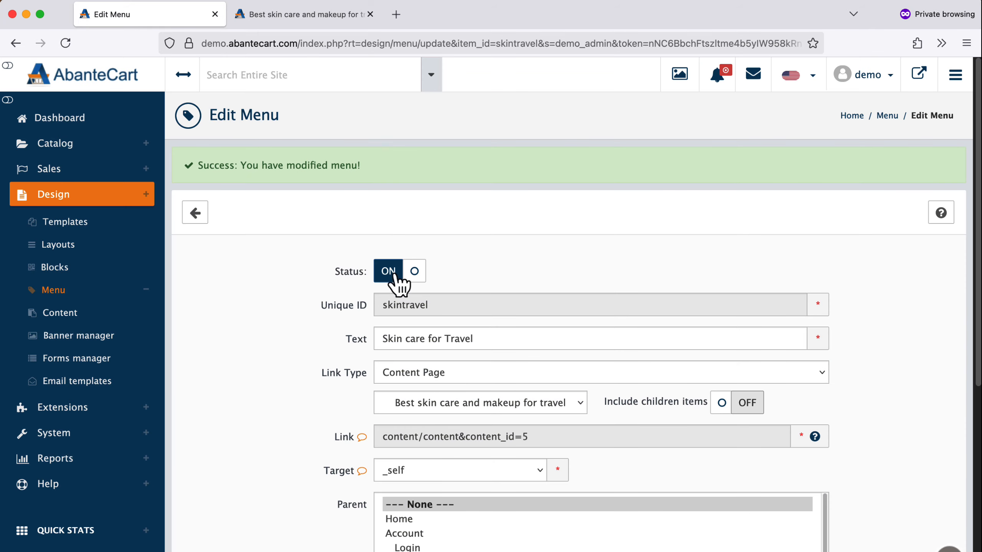
Switch to the storefront and reload the travel page to check its navigation menu
left_click(328, 23)
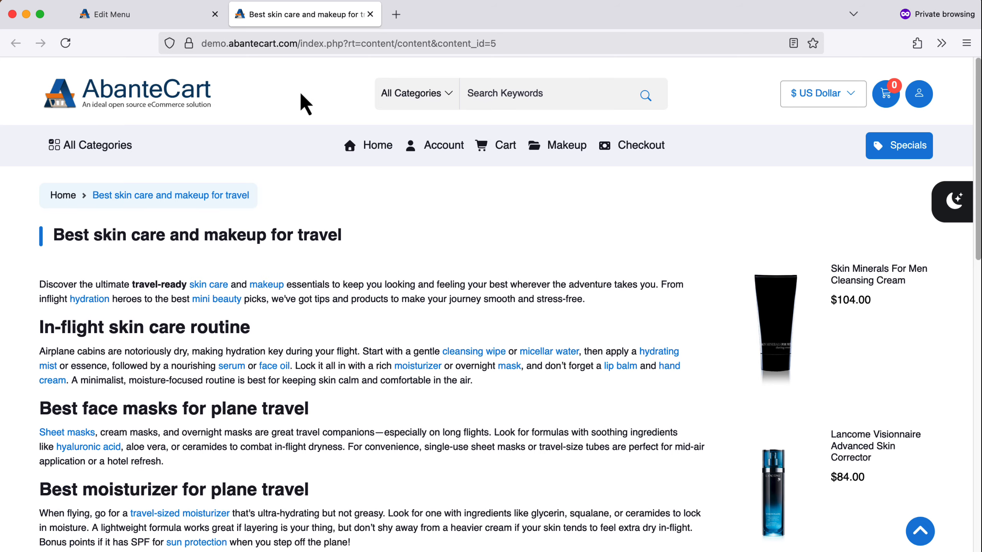
left_click(66, 46)
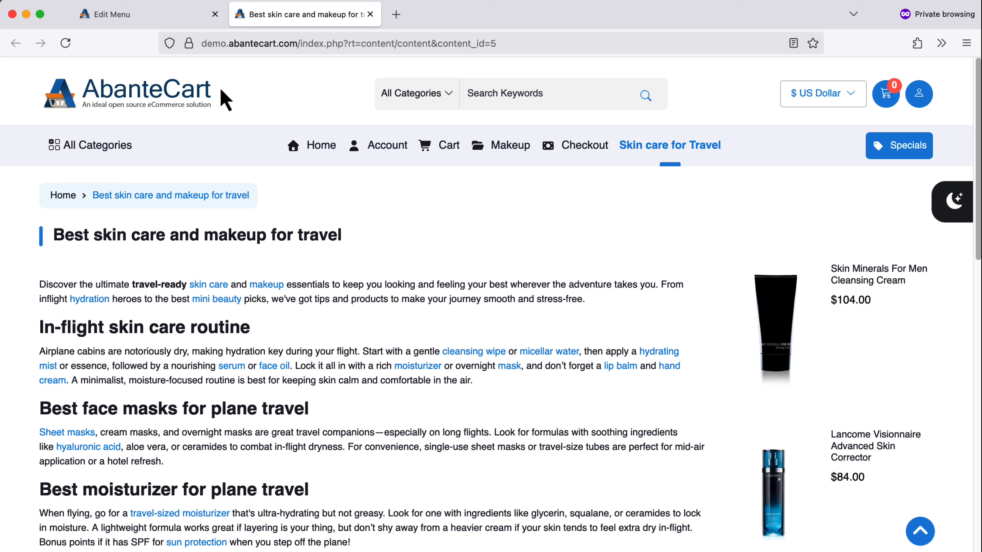